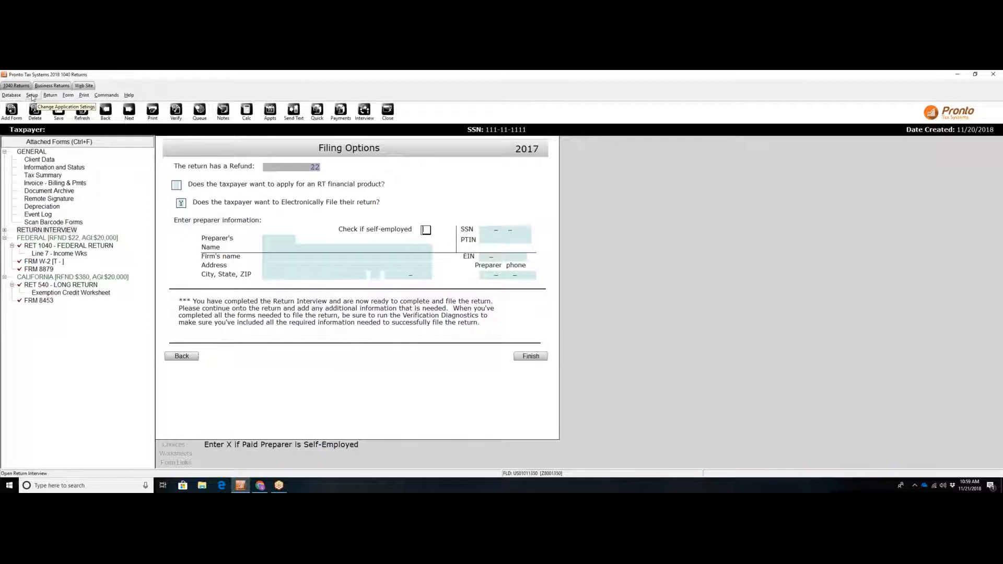
- Open the questionnaire setup and delete the "ACA and Medical Insurance Info" section header from the english questionnaire
click(32, 95)
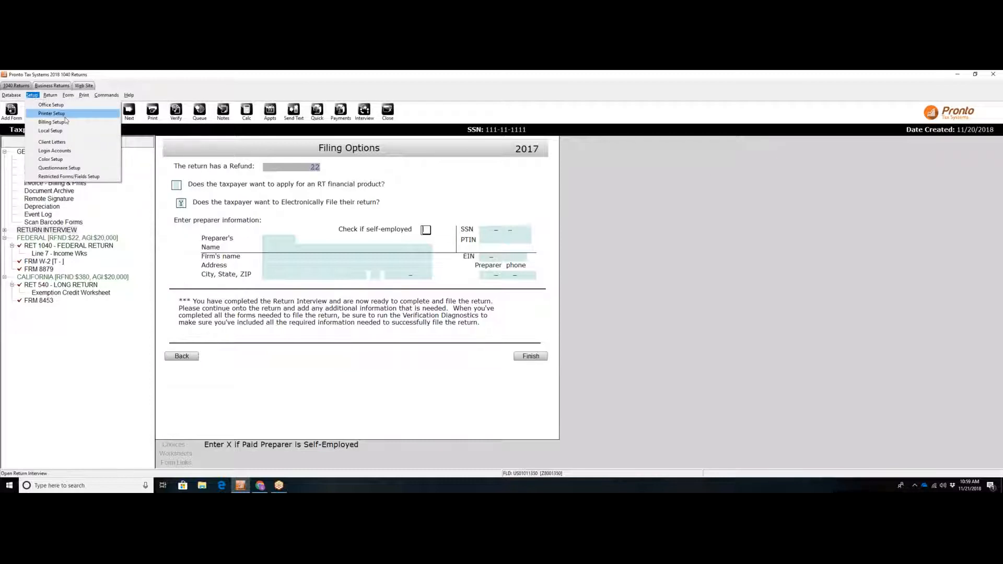
click(65, 169)
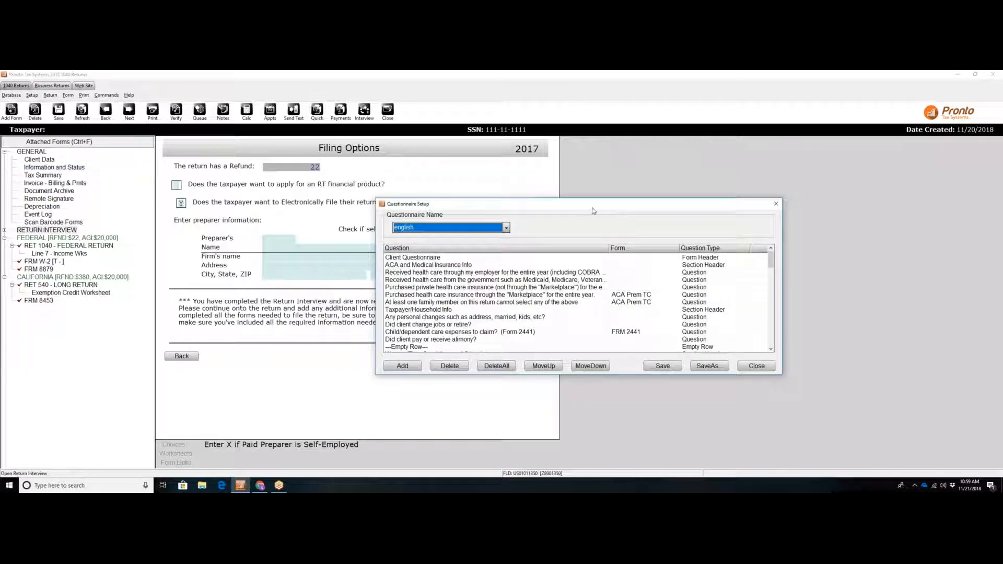
drag(594, 202, 600, 181)
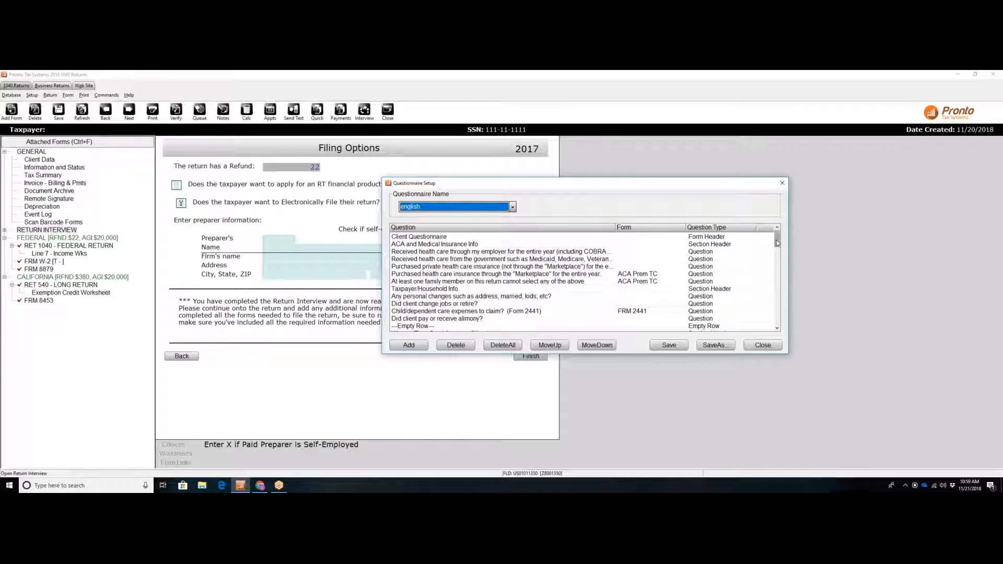
drag(777, 243, 776, 243)
click(463, 244)
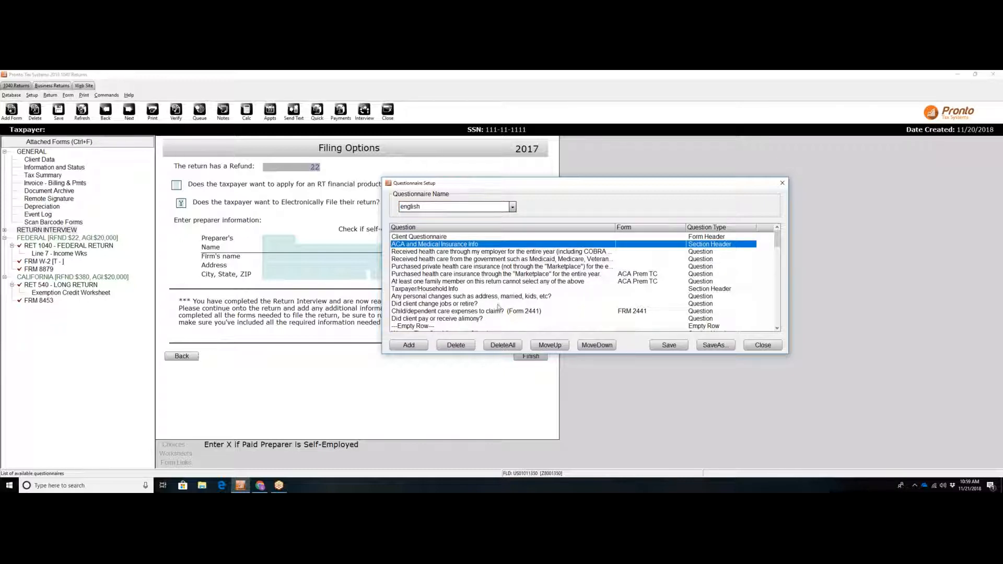
click(468, 346)
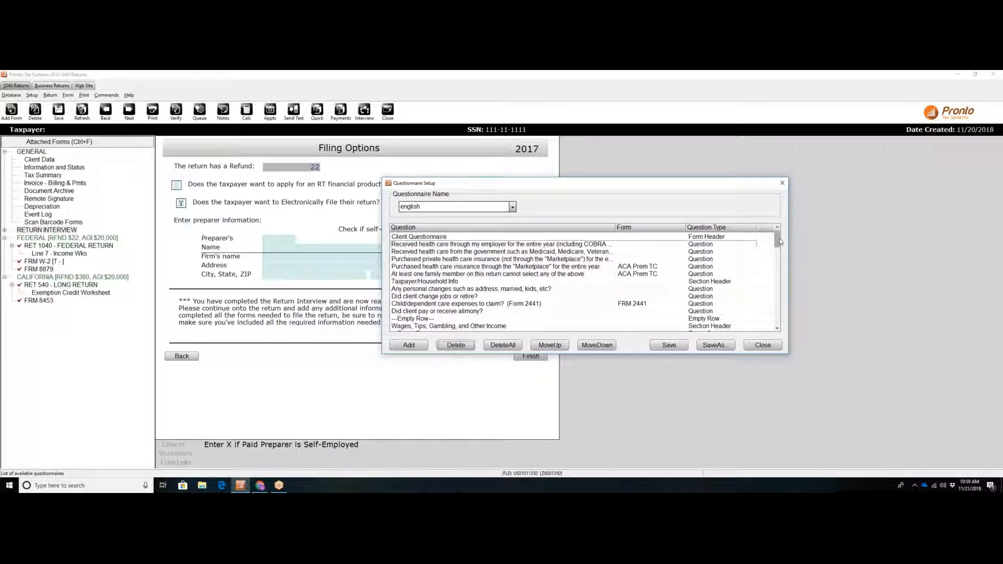
- Examine the row type, attached form and wording of the "Are there wages reported on Form W2?" question
scroll(410, 234, up, 10)
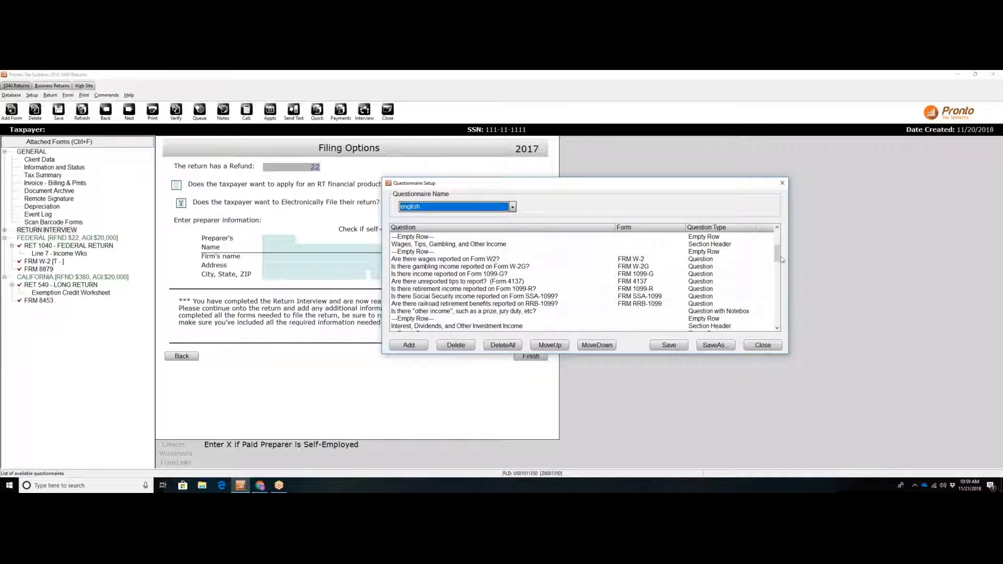
drag(778, 259, 780, 236)
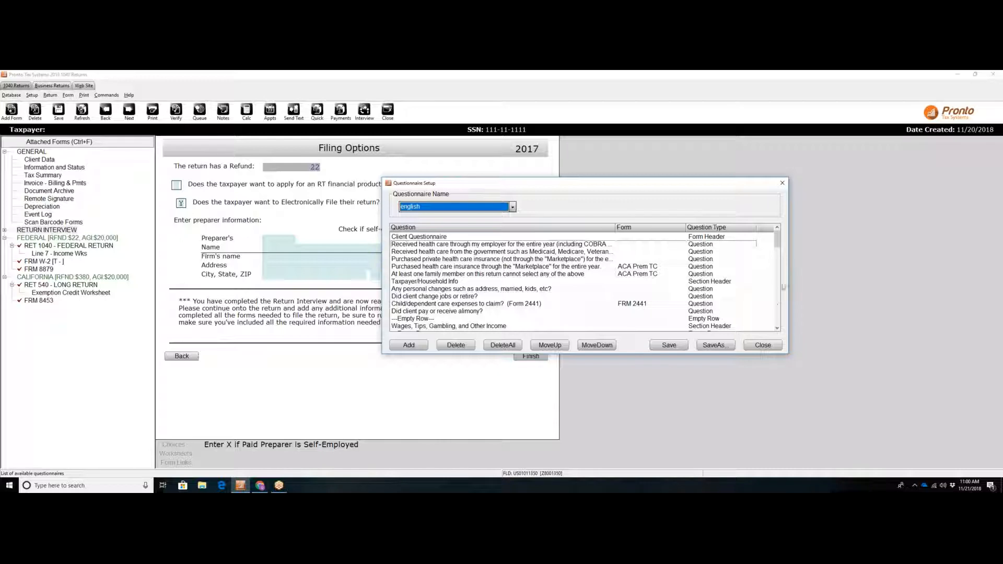
scroll(777, 242, down, 1)
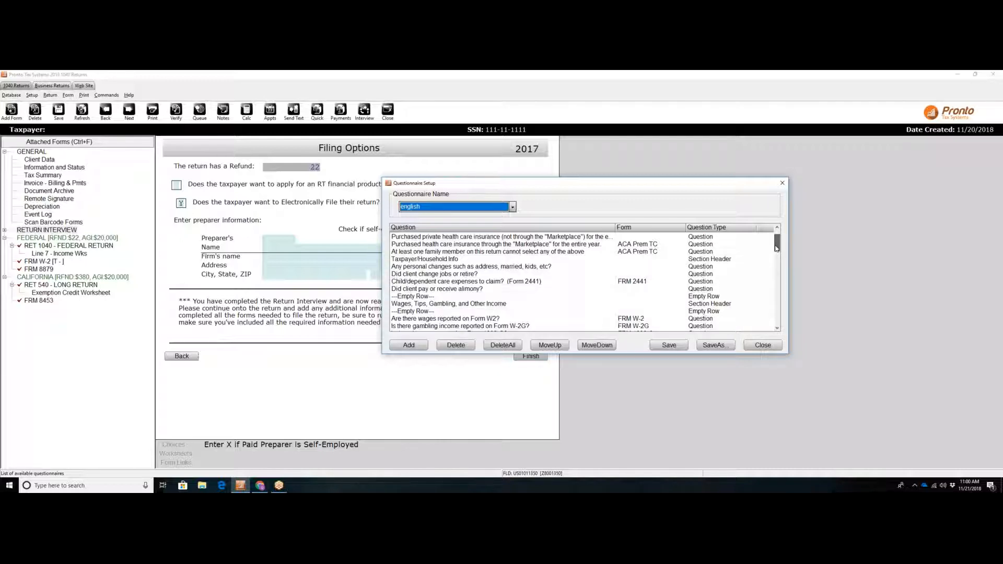
click(493, 319)
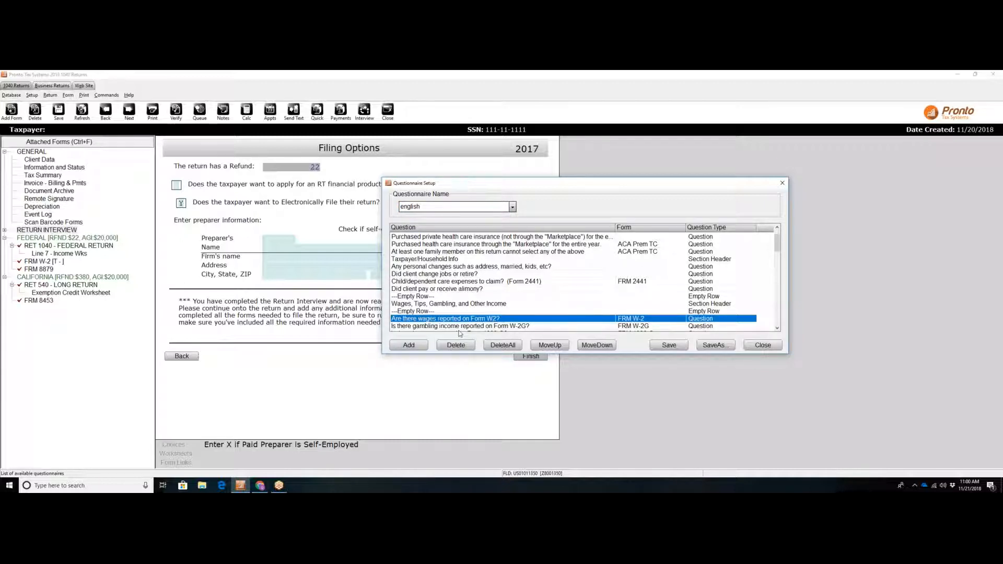
double_click(474, 319)
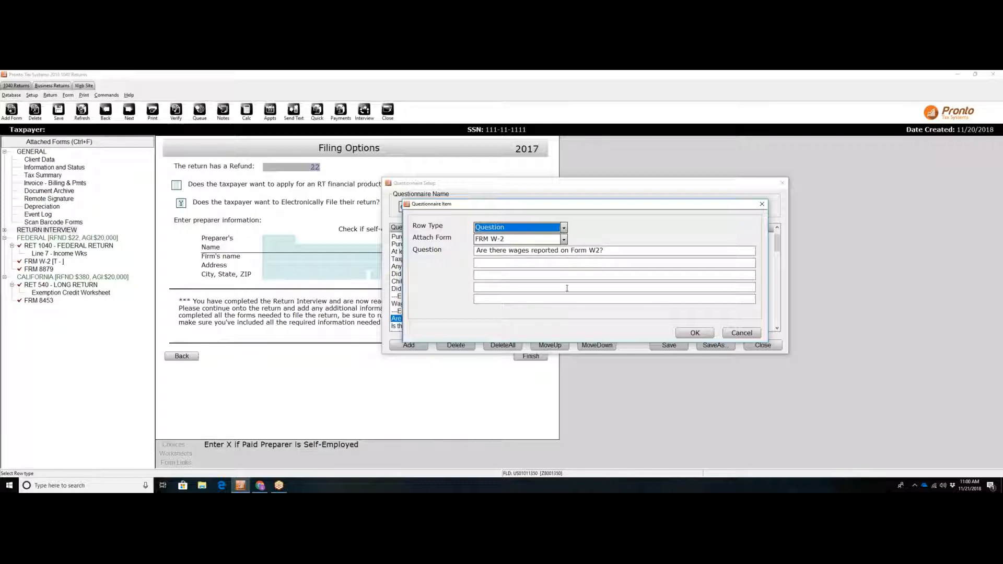
click(698, 335)
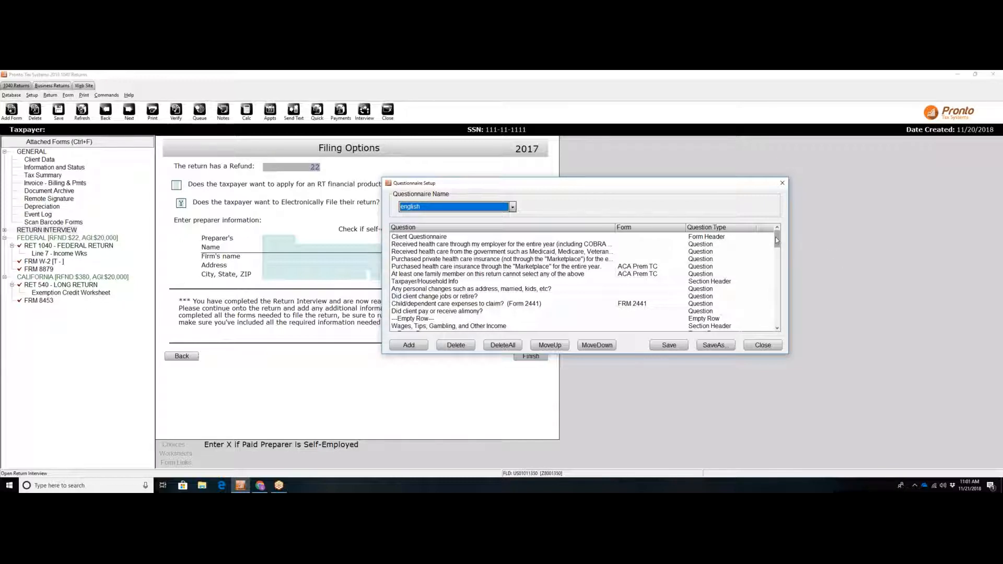
- Examine the remaining questions and the electric car question's item settings, and close the questionnaire setup
drag(776, 241, 780, 304)
drag(778, 315, 777, 317)
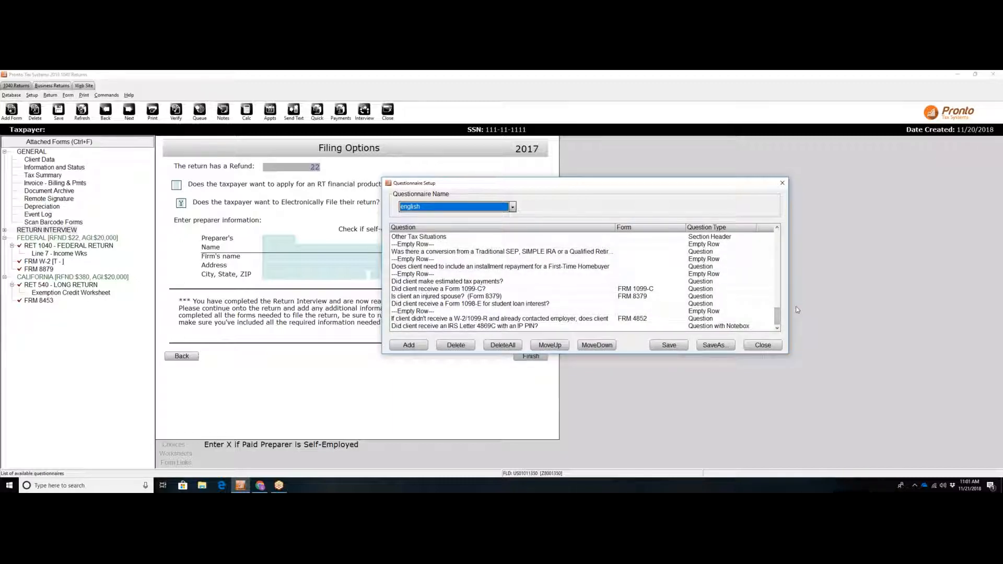
drag(776, 319, 783, 290)
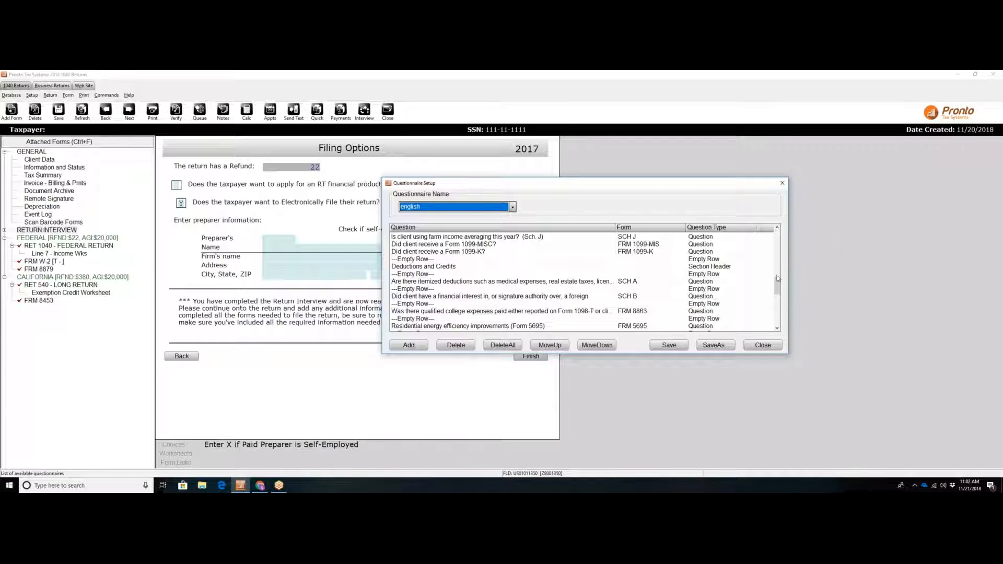
drag(780, 290, 779, 305)
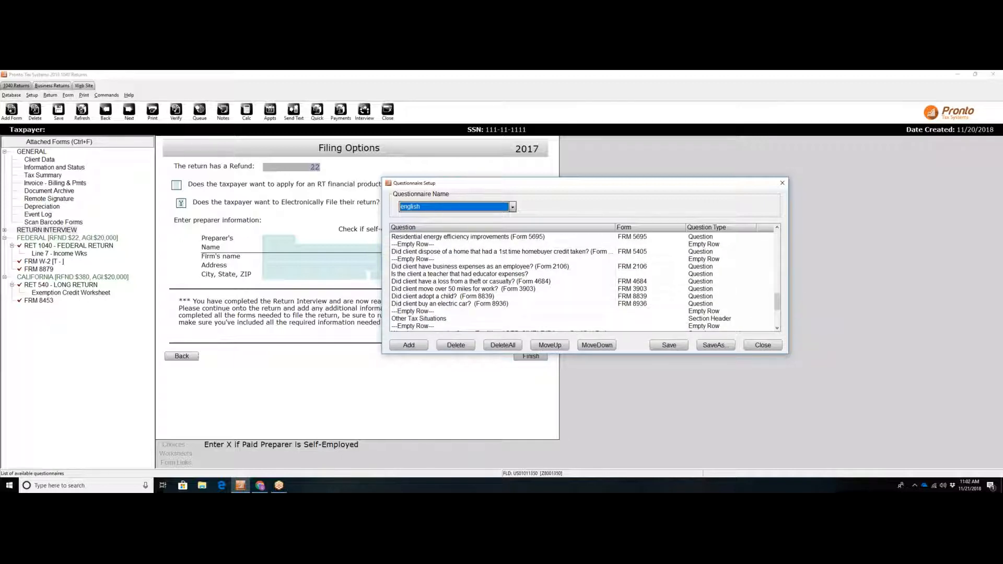
click(500, 305)
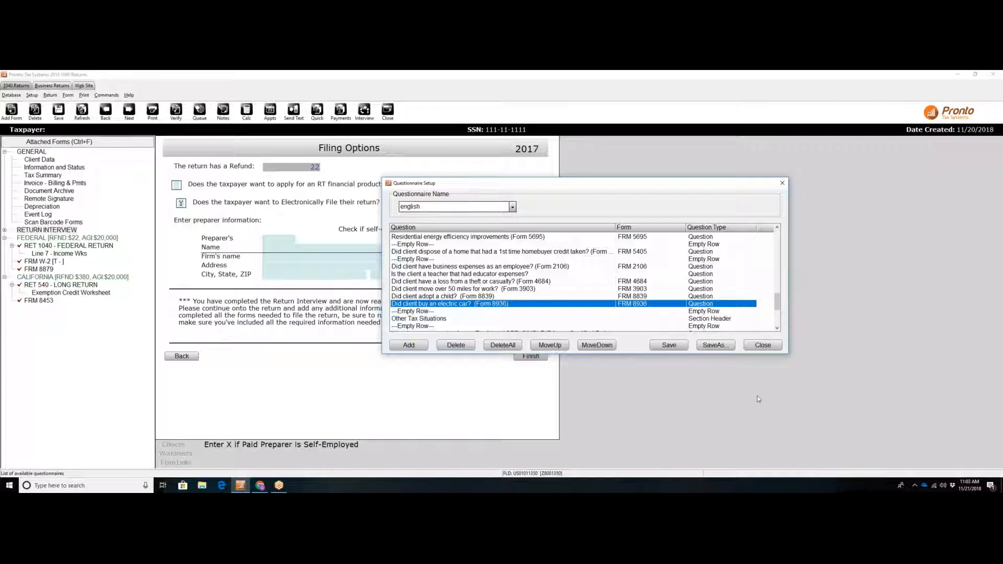
double_click(572, 304)
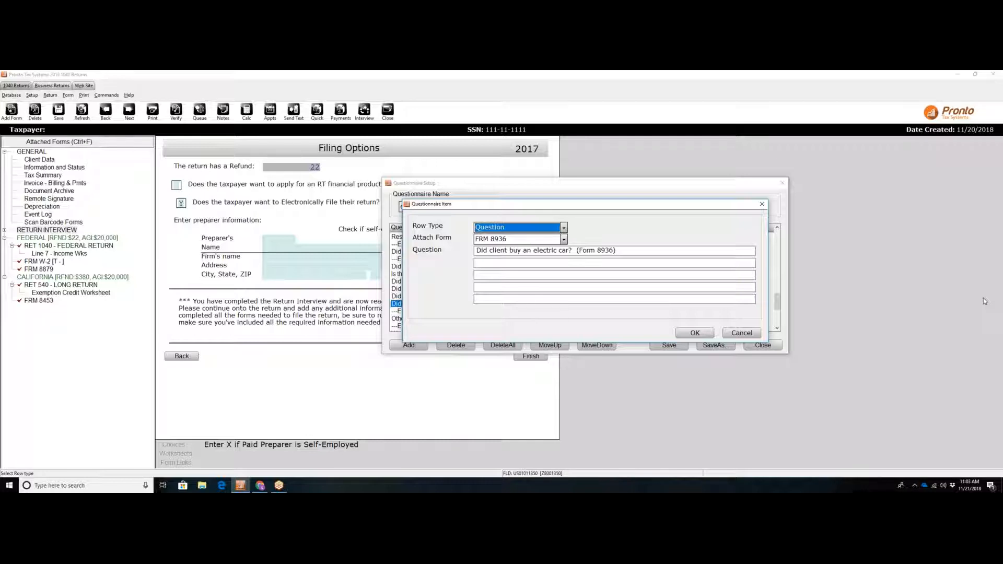
click(695, 334)
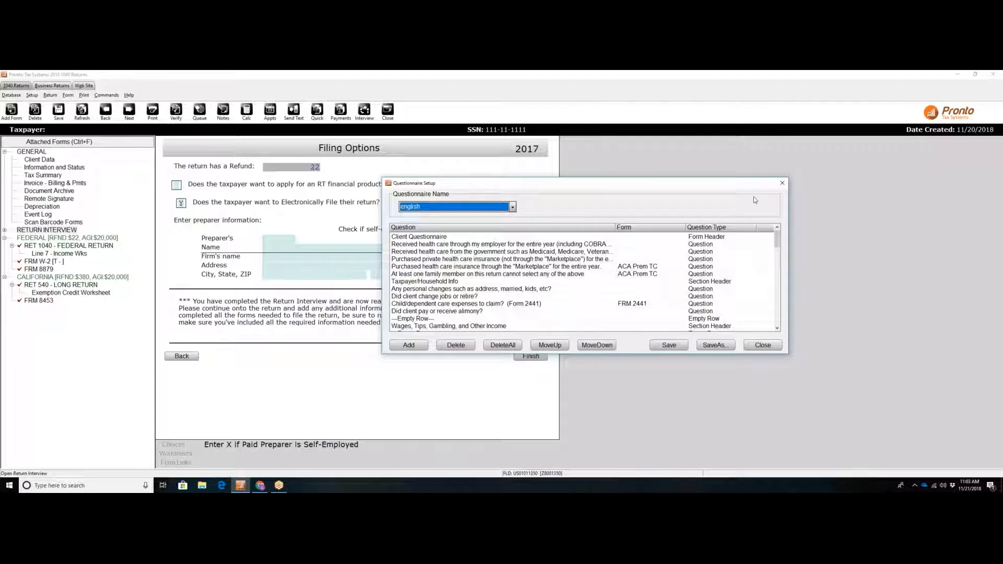
click(782, 183)
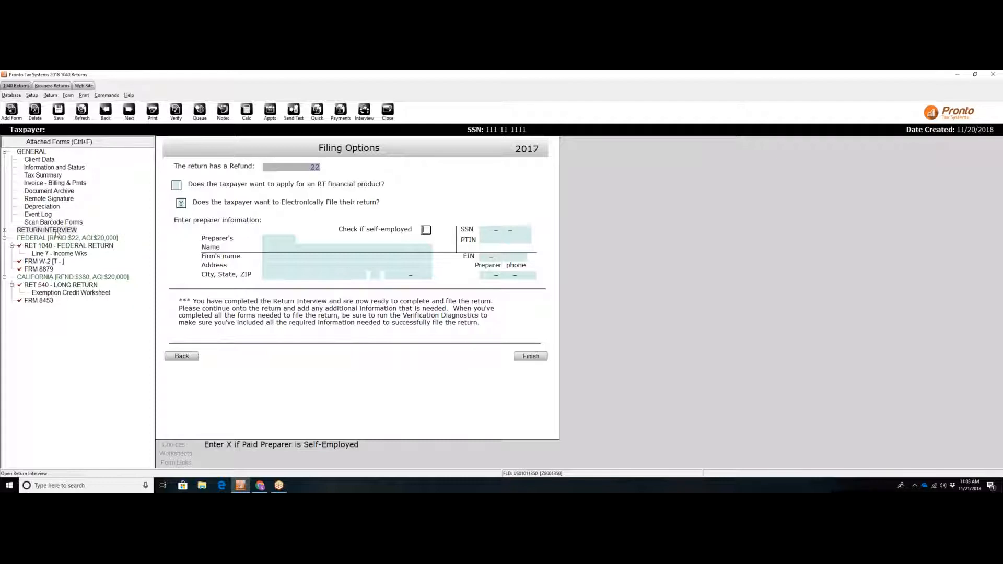
- Open the return's Client Data form to view the taxpayer and spouse information fields
click(57, 230)
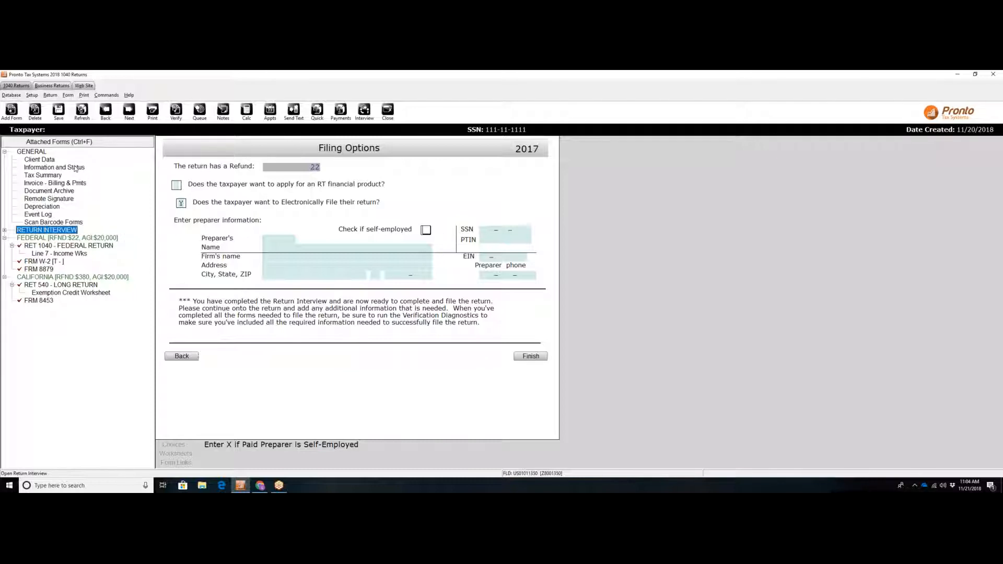
click(50, 160)
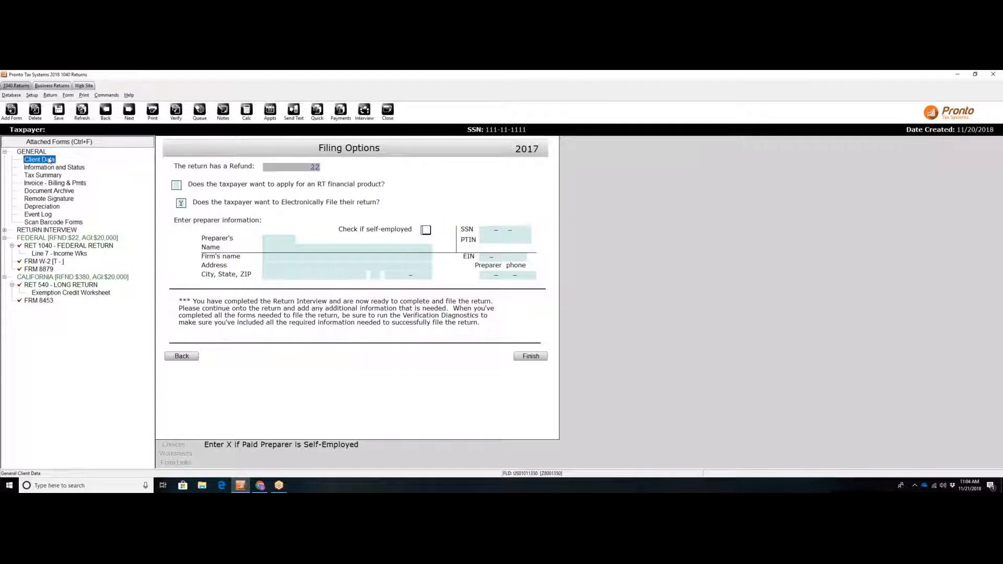
double_click(49, 160)
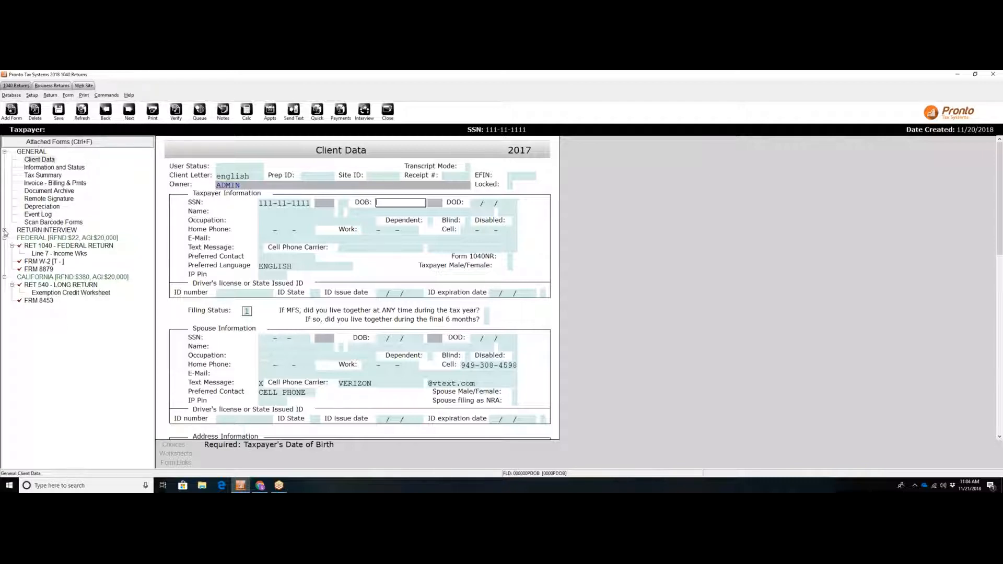
- Expand the Return Interview and go from Filing Status through the Personal Information pages to Dependents and Others Cared For
click(4, 230)
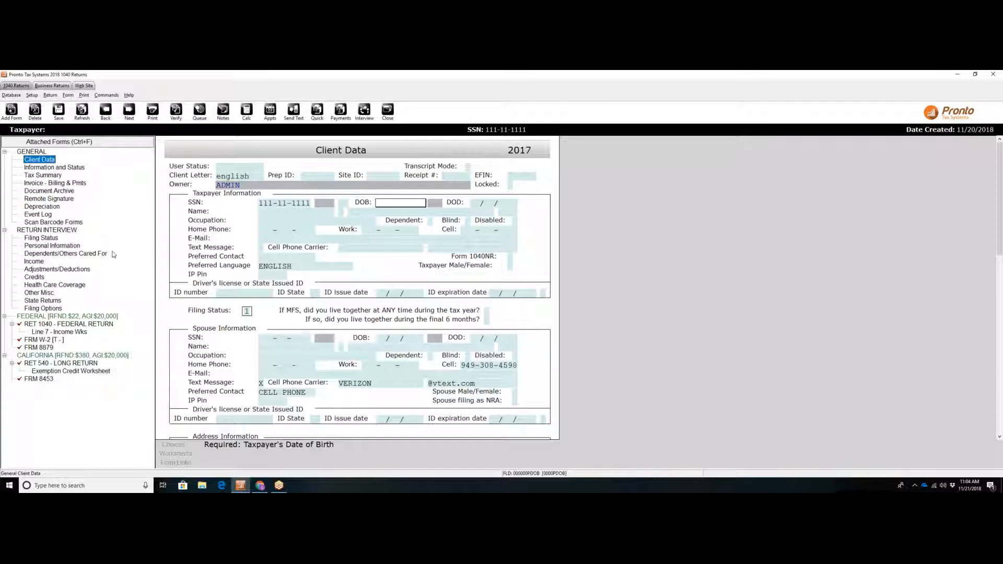
click(44, 239)
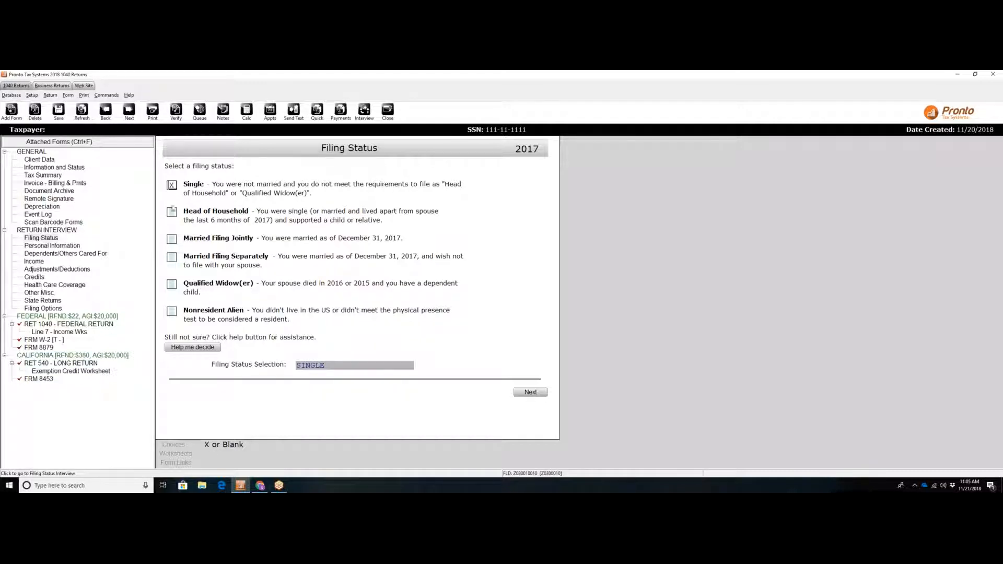
click(530, 392)
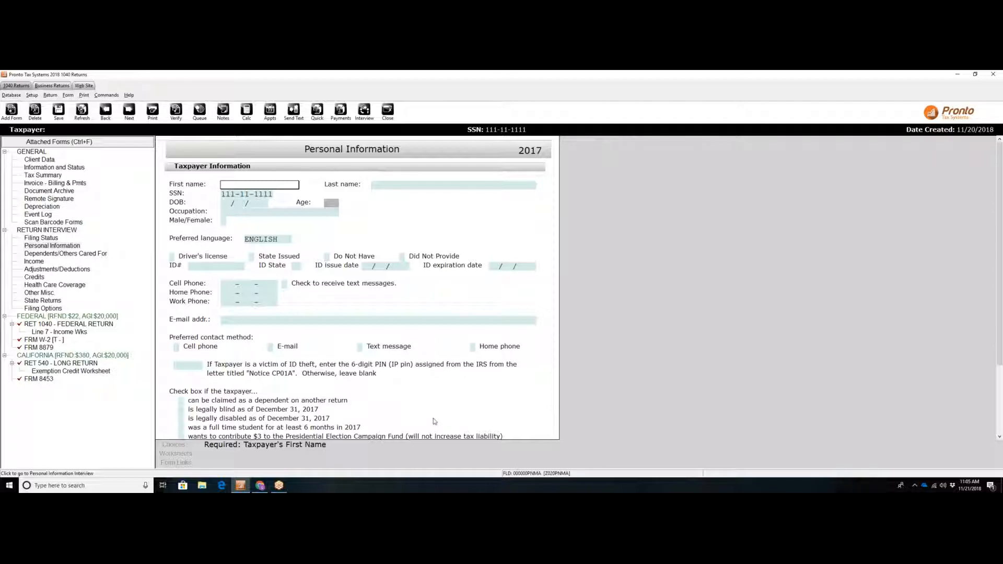
scroll(433, 421, down, 3)
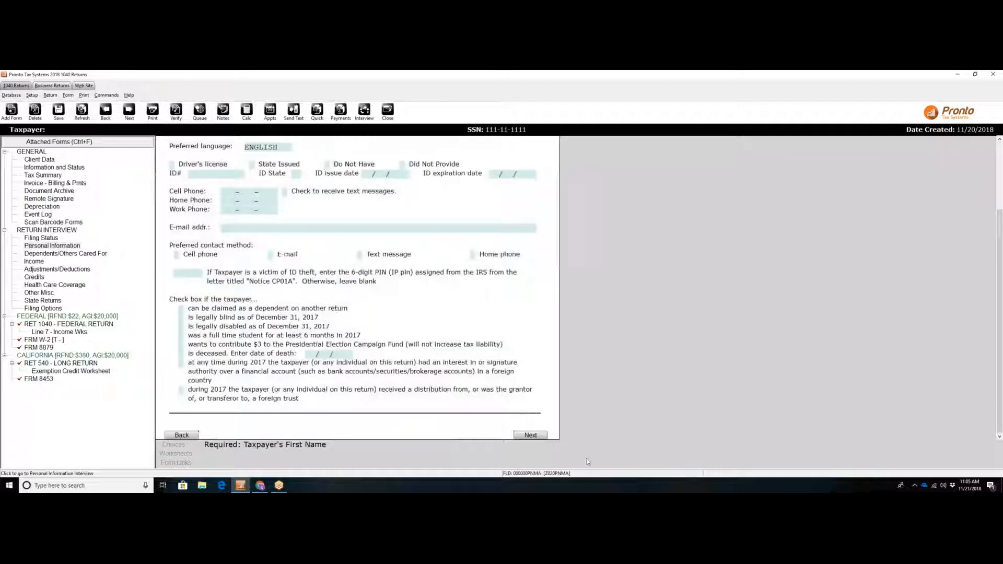
click(531, 436)
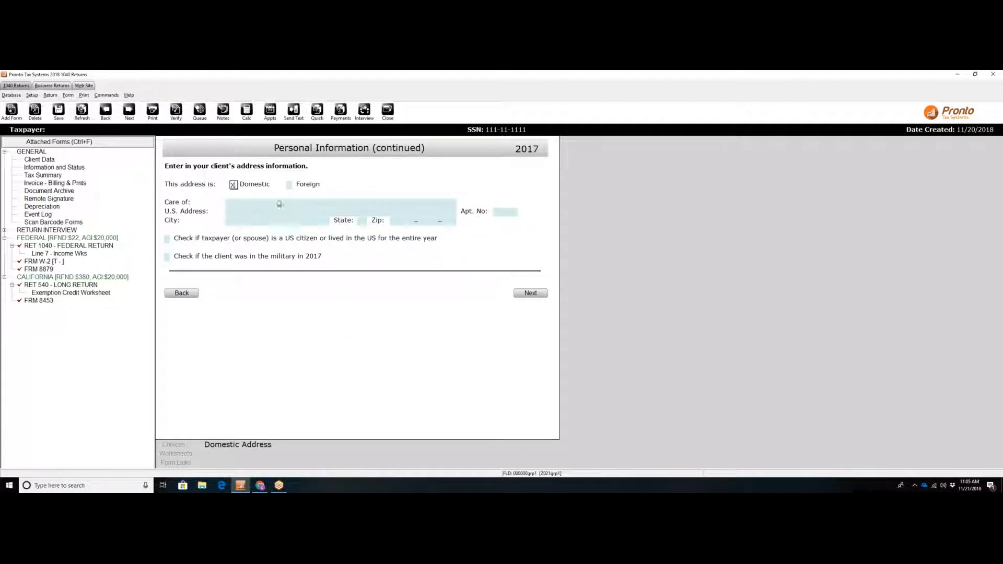
click(532, 293)
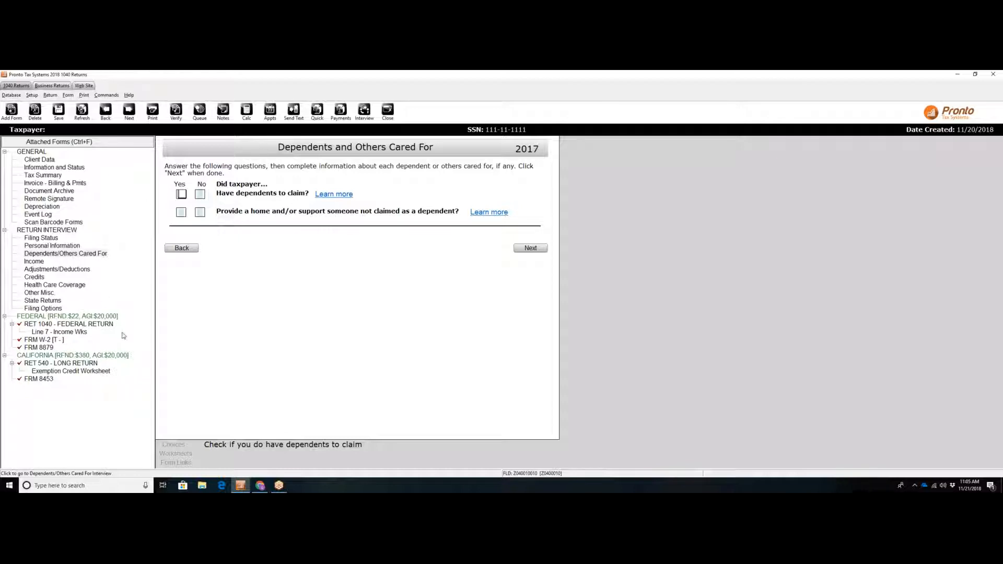
- In the Income Interview, answer Yes to the 1099-G and 1099-INT questions and proceed to the Type of Income page
click(530, 248)
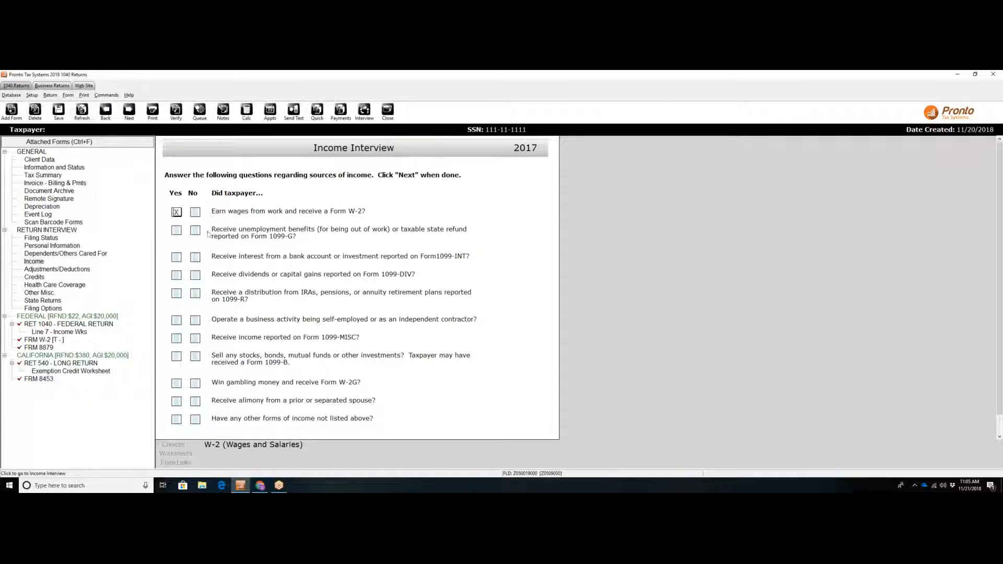
click(177, 231)
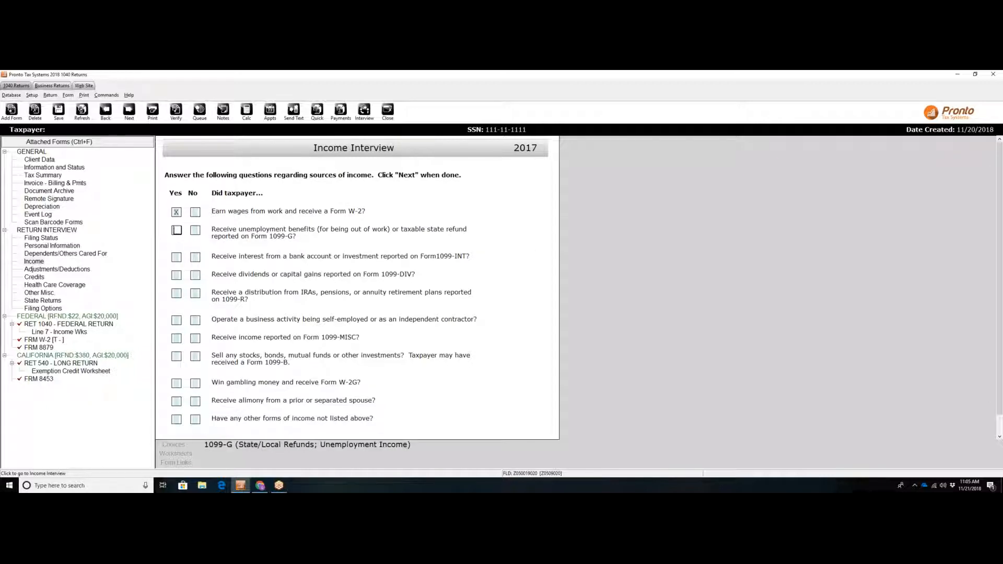
key(Tab)
key(Tab)
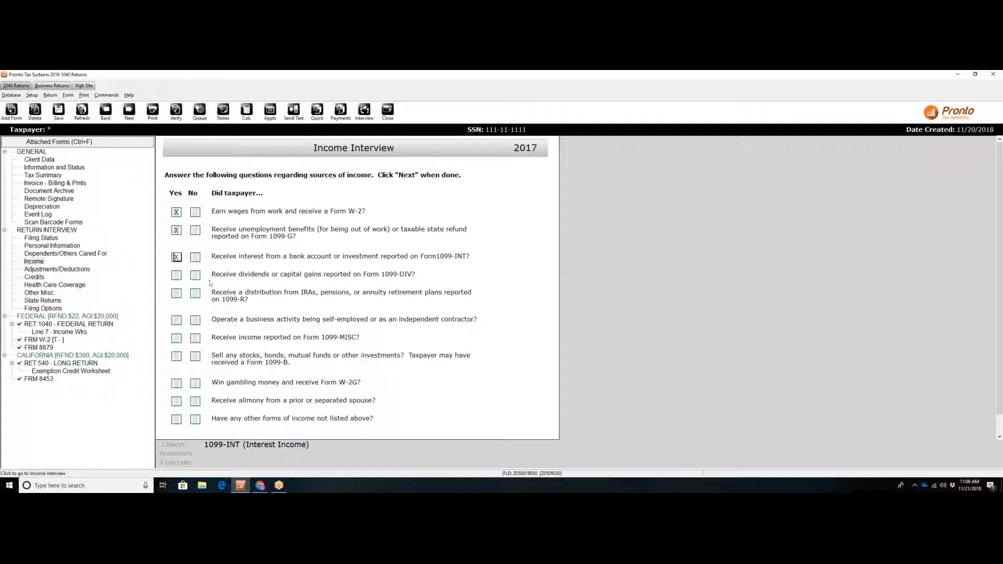
key(Tab)
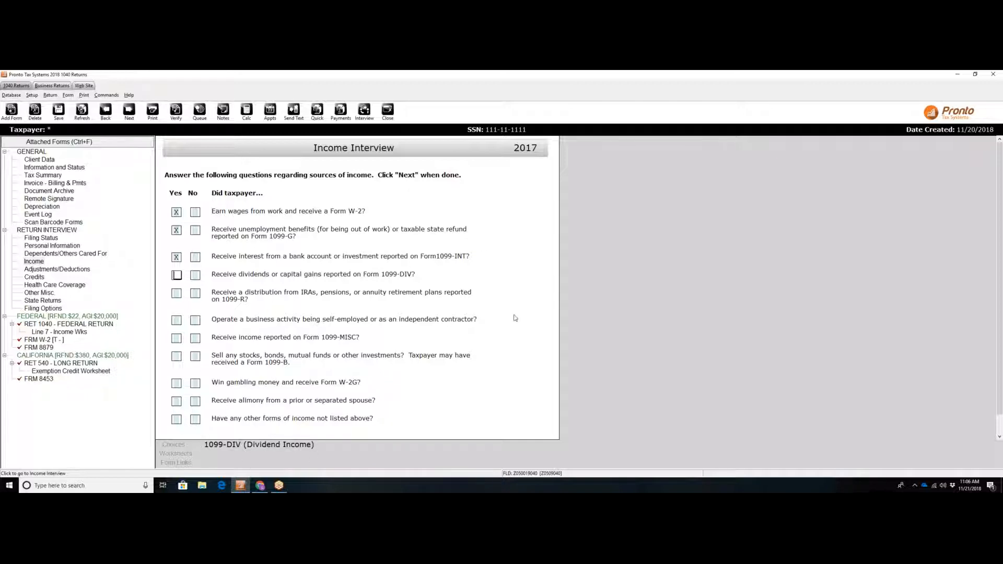
scroll(517, 398, down, 1)
click(539, 436)
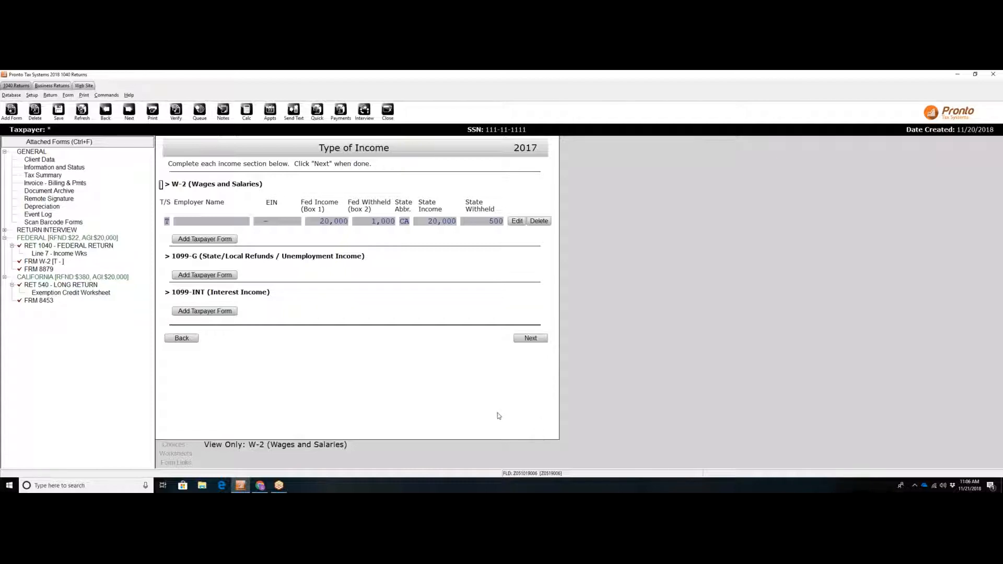
- Continue past the Type of Income page, review the Adjustments/Deductions Interview questions and advance to the Credits Interview
click(531, 339)
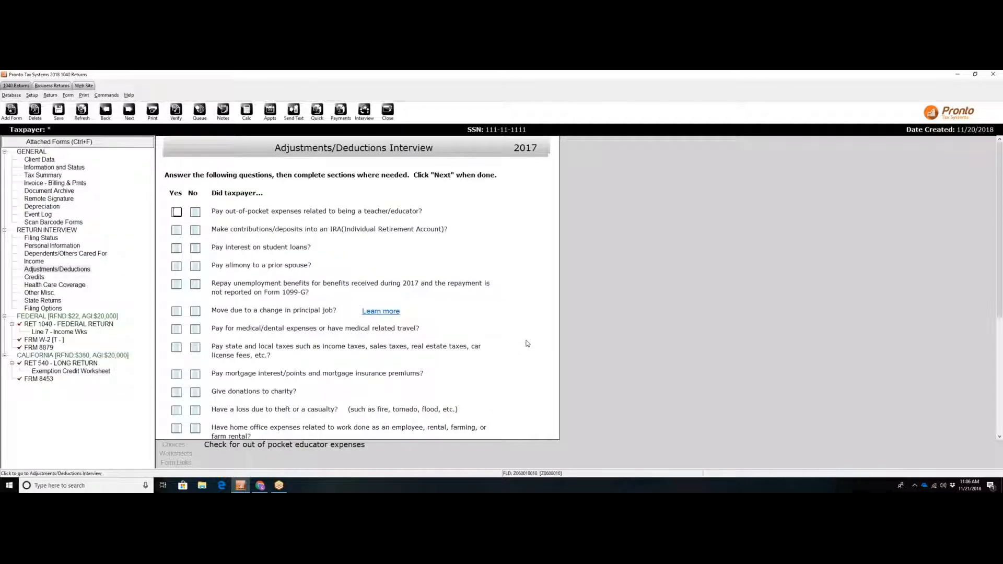
scroll(527, 343, down, 1)
scroll(527, 343, down, 1)
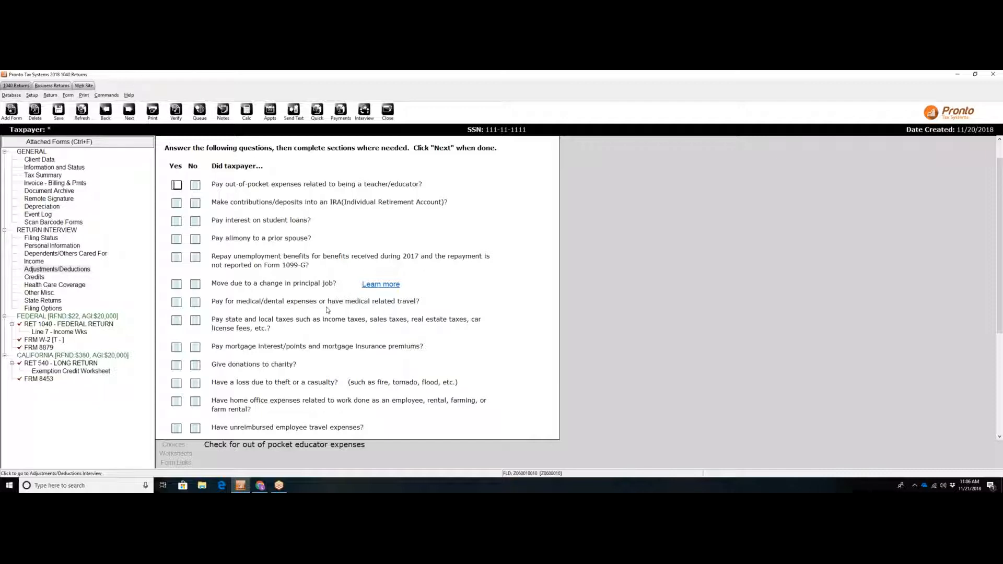
scroll(397, 342, down, 2)
scroll(429, 351, down, 3)
scroll(428, 351, down, 5)
click(502, 436)
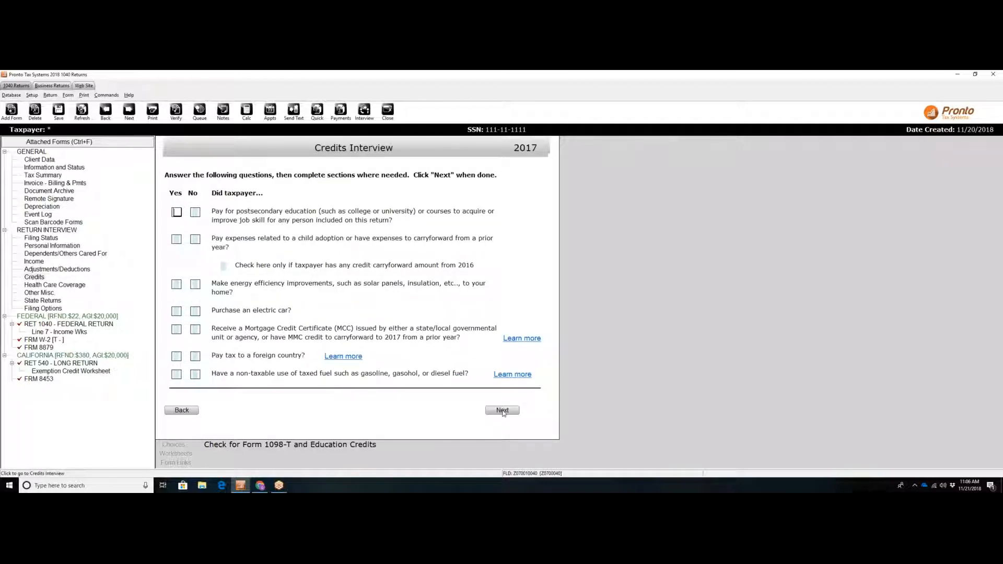
- Advance from the Credits Interview through Health Care Coverage, review the Other Misc. Interview questions, and continue to State Returns
click(502, 410)
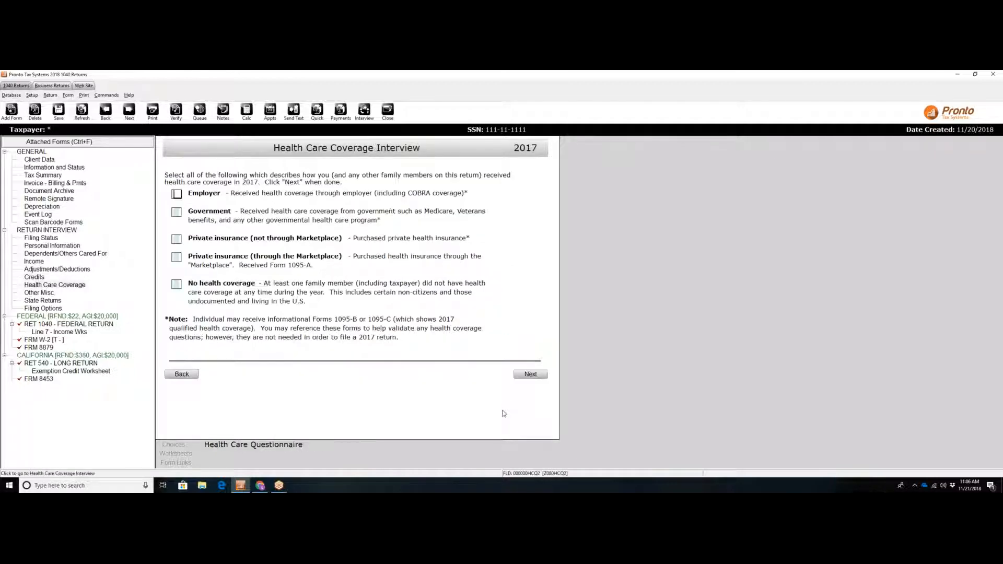
click(534, 376)
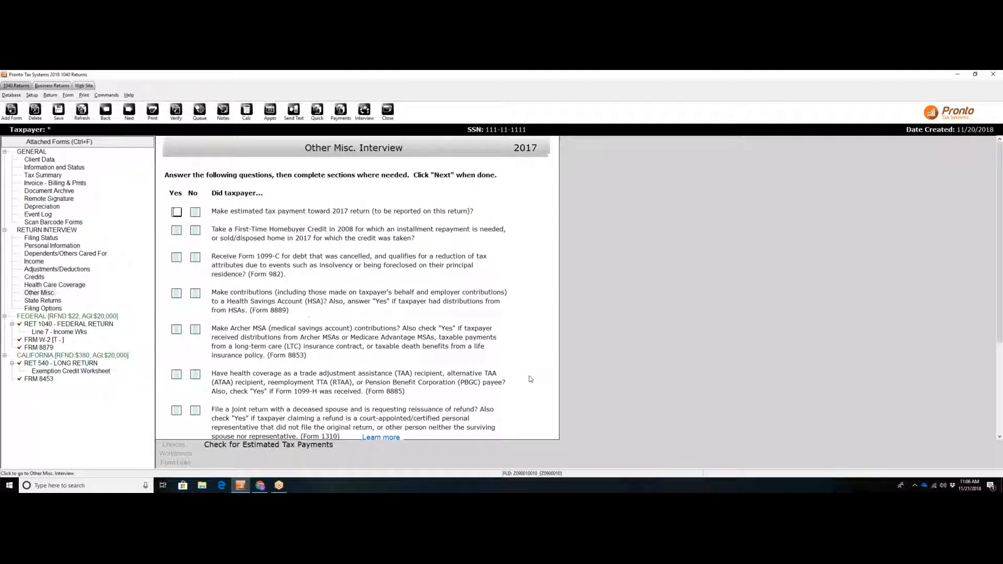
scroll(530, 379, down, 1)
scroll(528, 382, up, 1)
scroll(527, 380, down, 5)
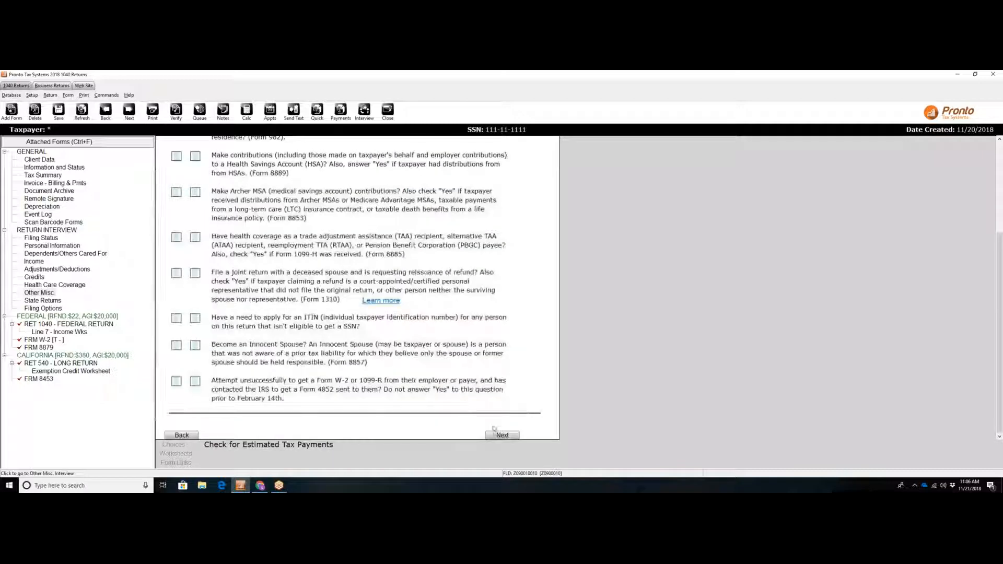
click(499, 435)
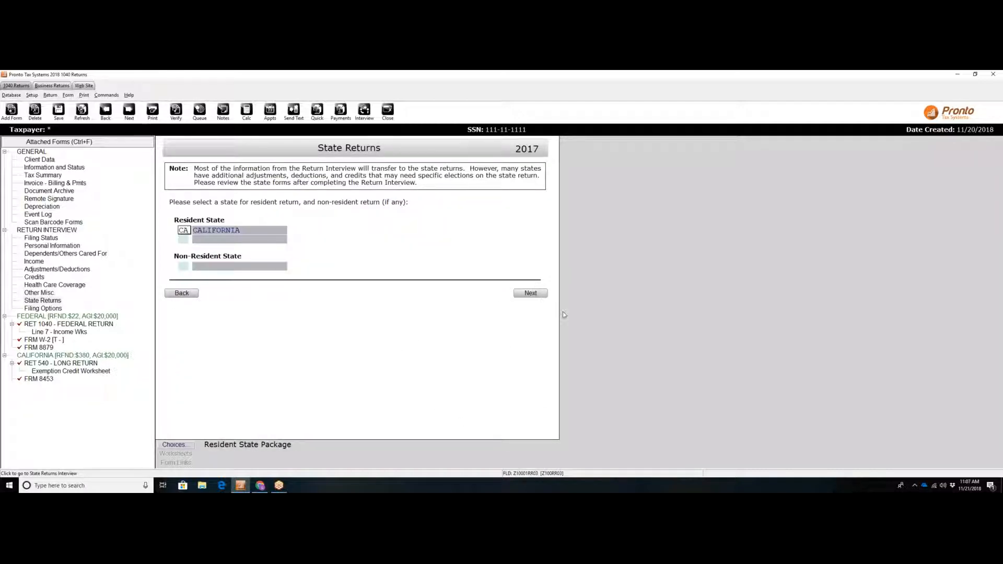
- Enter AZ as the non-resident state, submit the state selection and acknowledge the state package notice
click(186, 267)
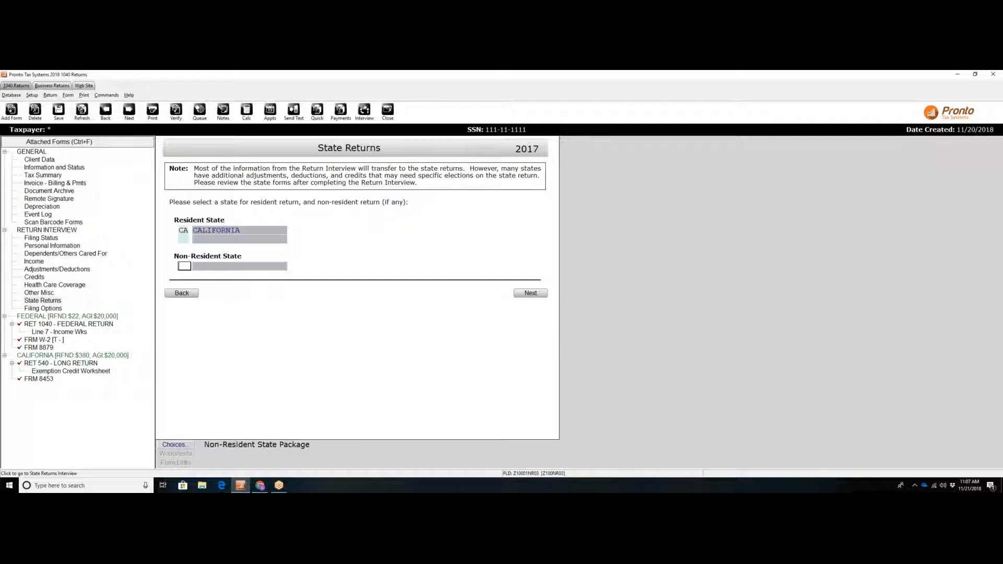
text(AZ)
click(530, 294)
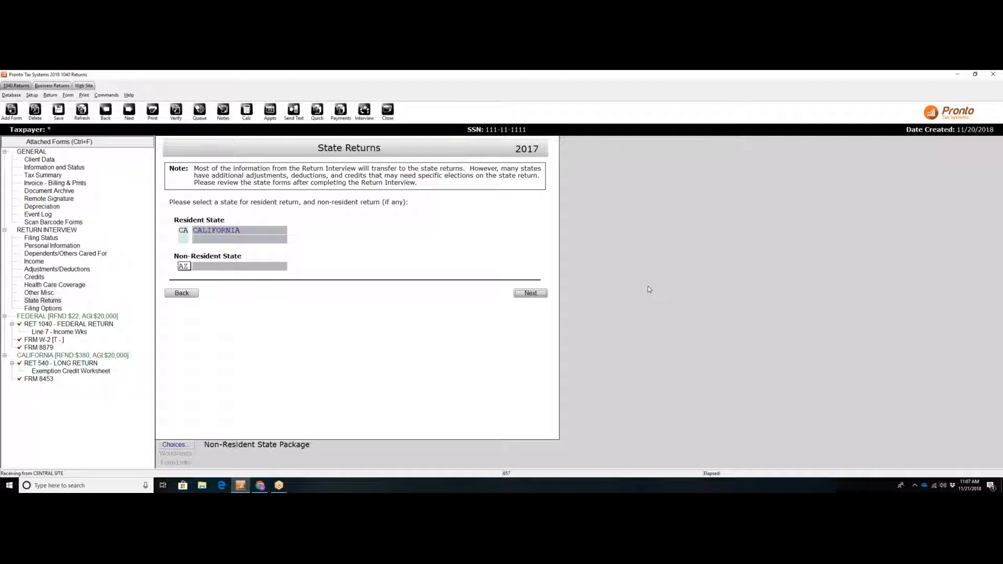
click(516, 291)
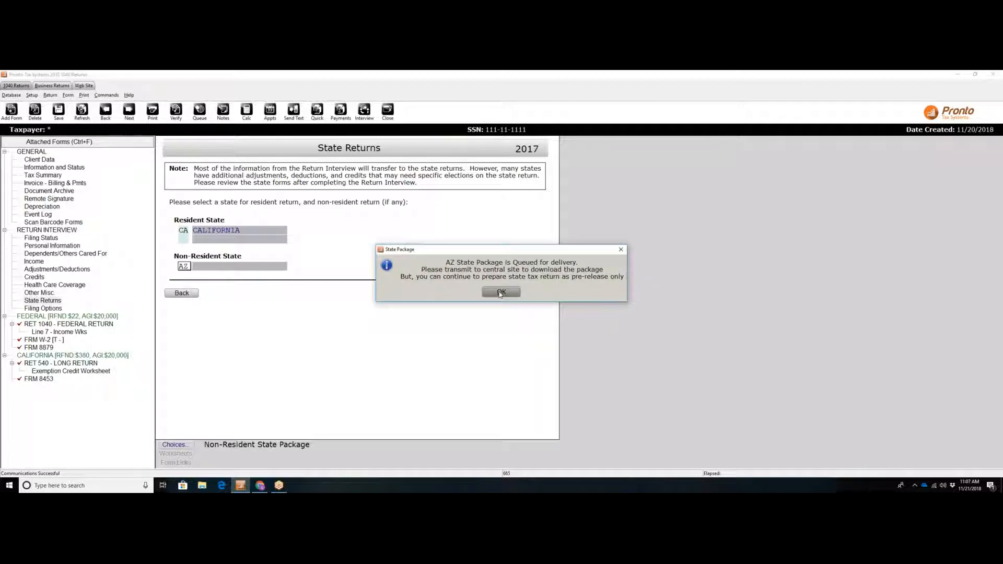